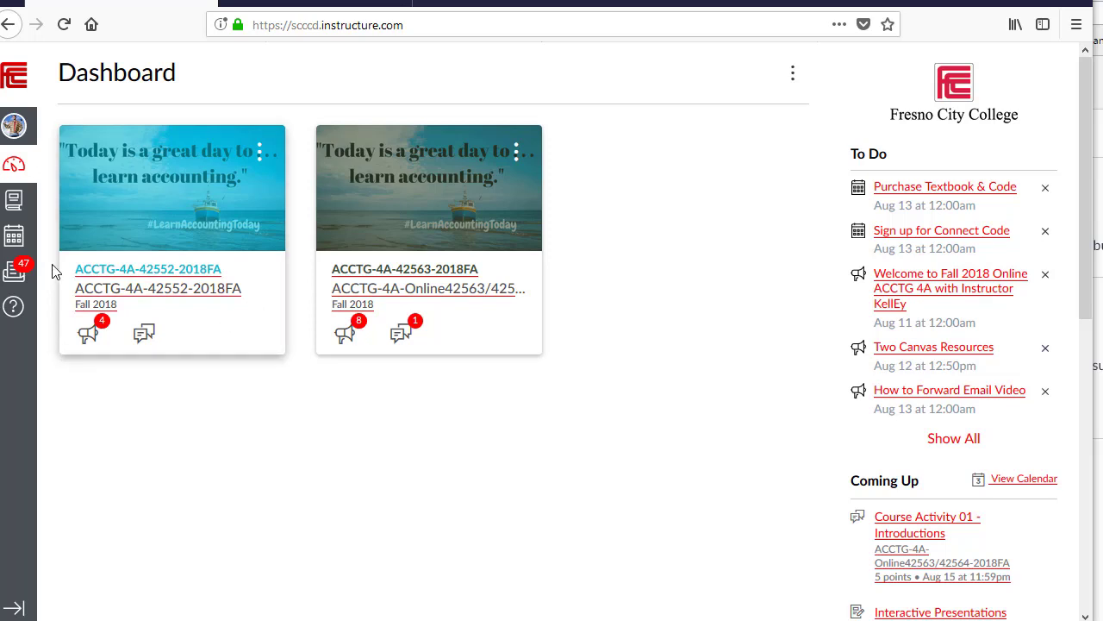
# Open the ACCTG-4A-42552-2018FA course and expand its Textbook Resources module.
pyautogui.click(148, 211)
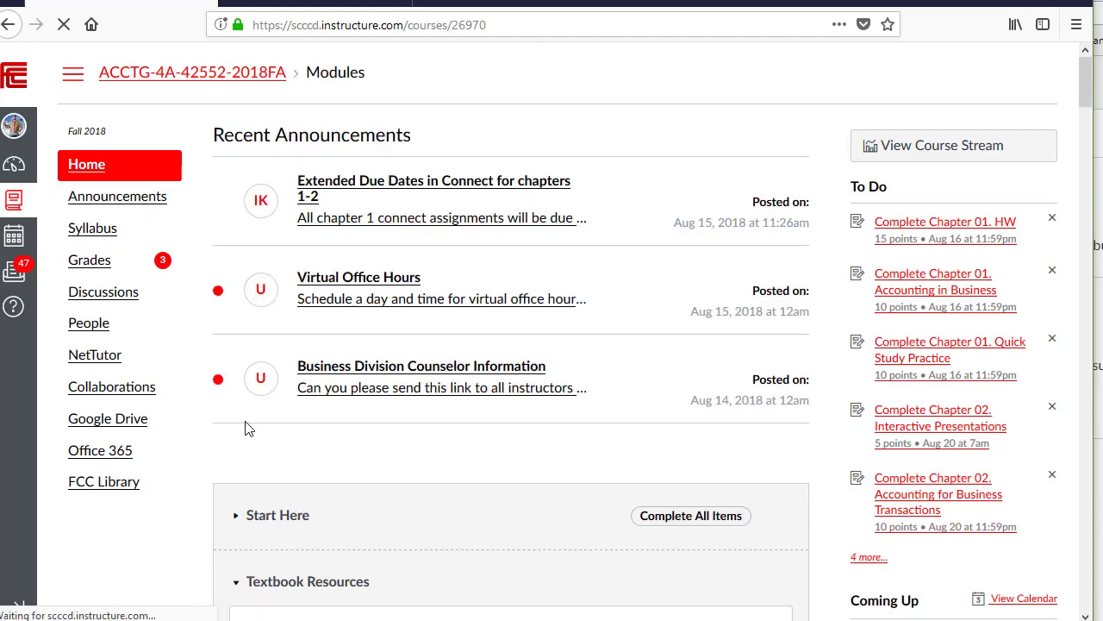
pyautogui.scroll(-3, 246, 422)
pyautogui.scroll(-5, 246, 409)
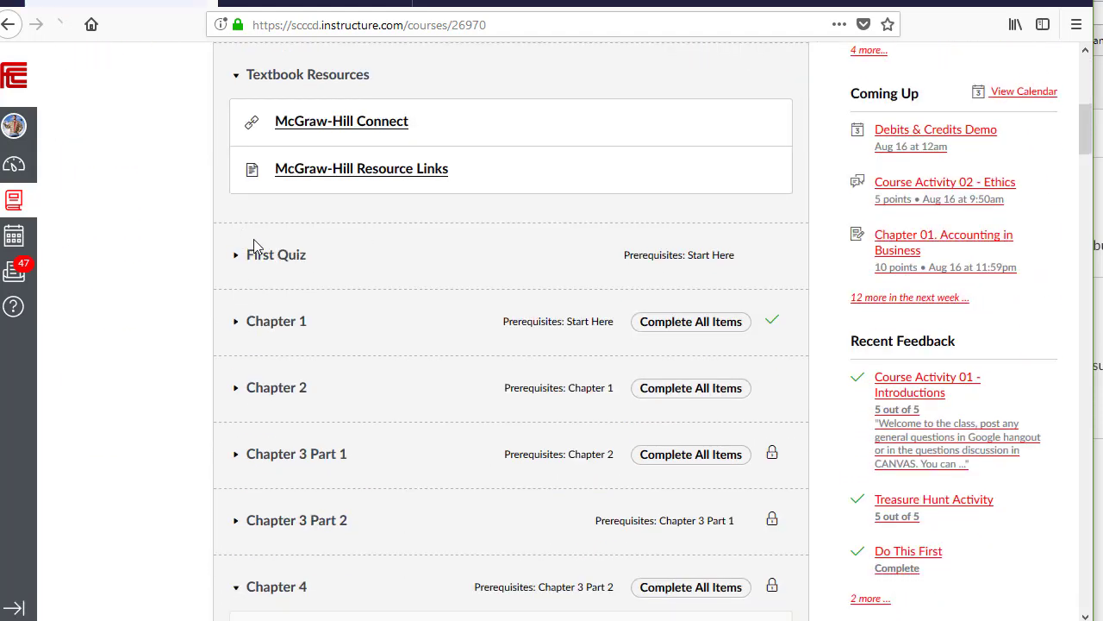
pyautogui.scroll(5, 270, 259)
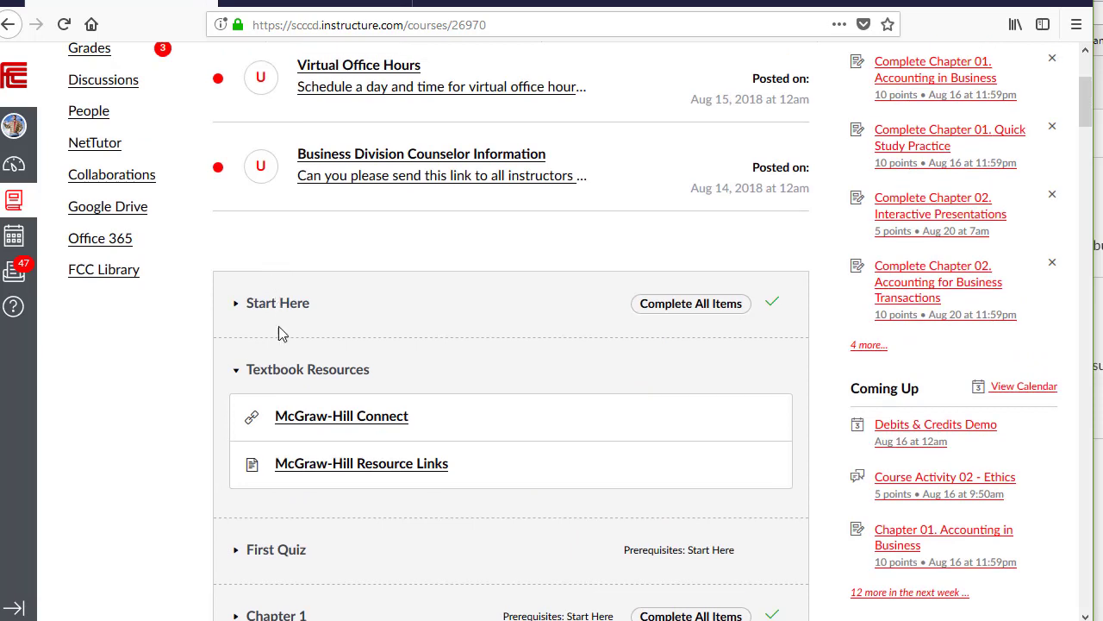
pyautogui.click(235, 375)
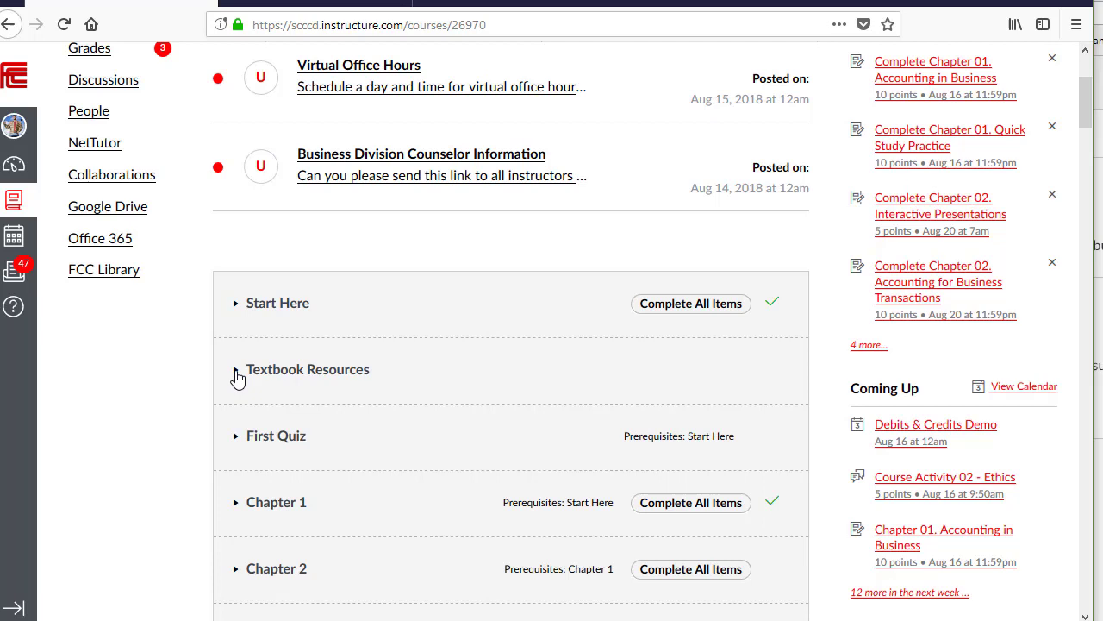
pyautogui.click(236, 376)
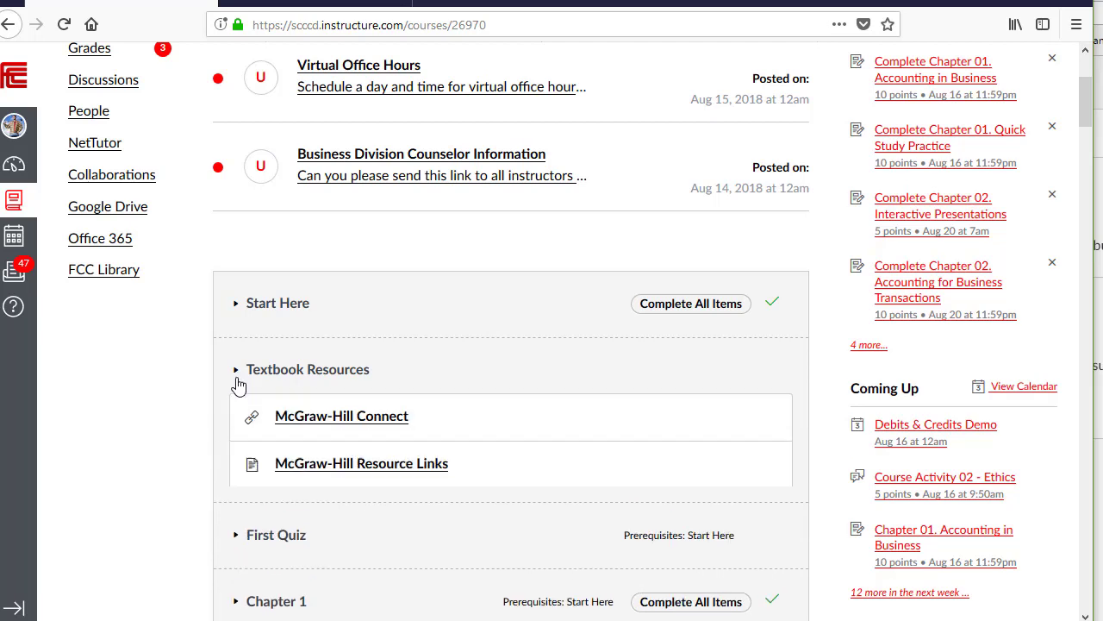
# Launch McGraw-Hill Connect from Textbook Resources and scroll the MASTER ACCTG 4A assignments list.
pyautogui.click(363, 427)
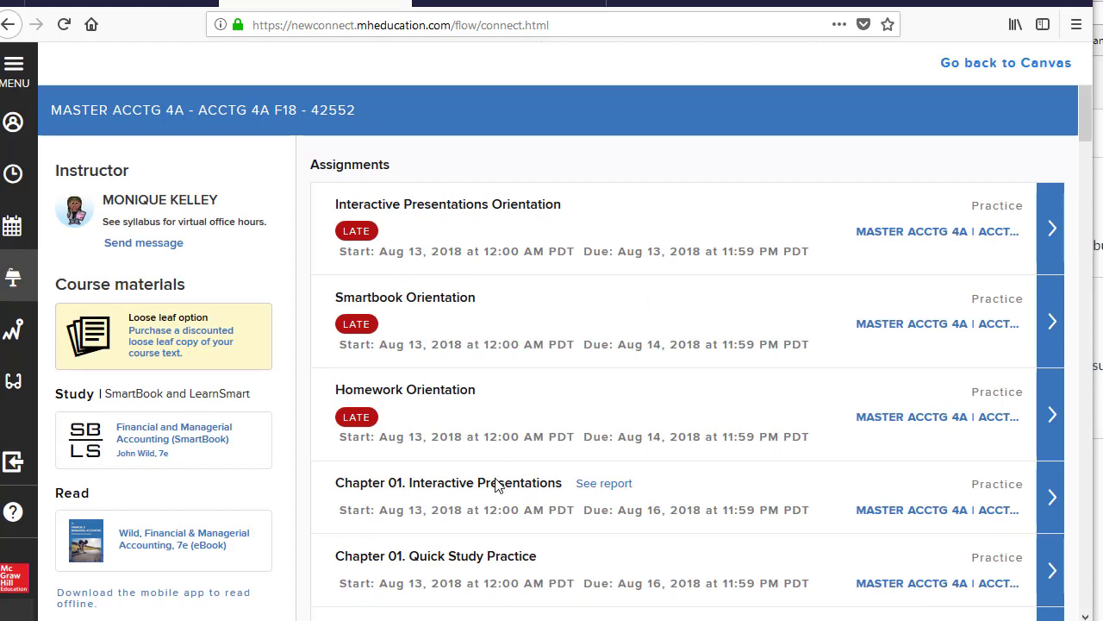
pyautogui.scroll(-1, 446, 435)
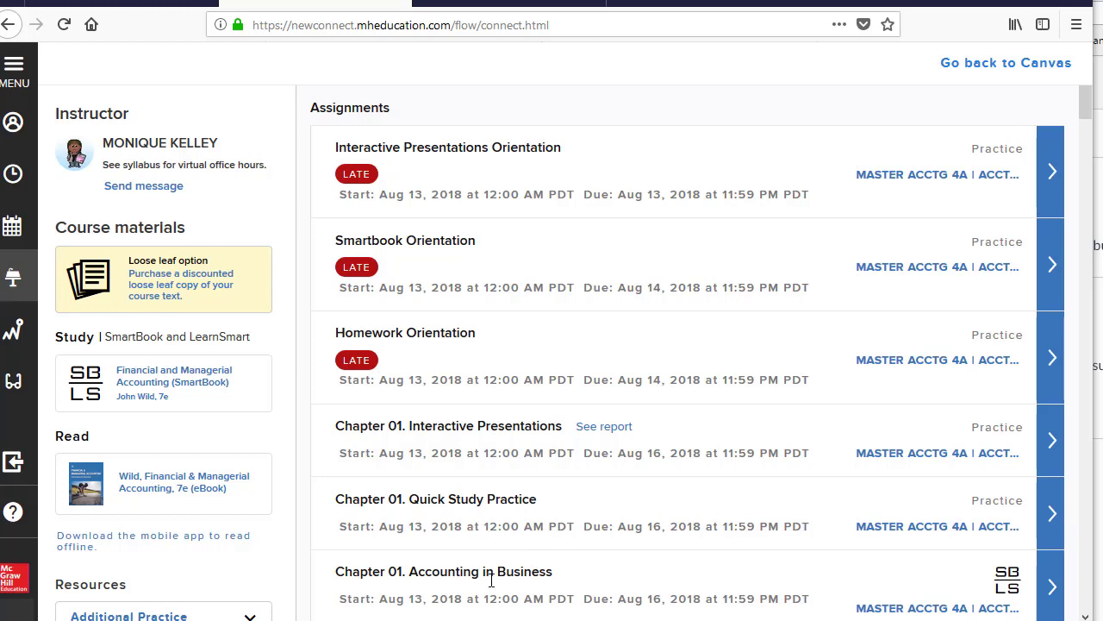
pyautogui.scroll(-1, 485, 569)
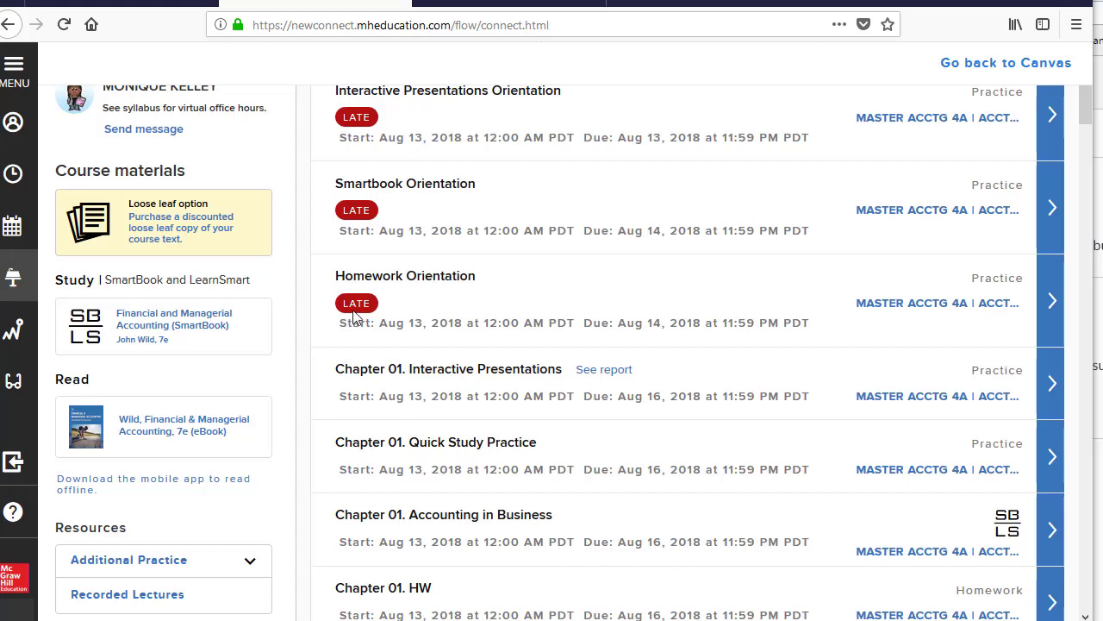
# Open the Chapter 01. Interactive Presentations overview and scroll down to its Start button.
pyautogui.click(1053, 383)
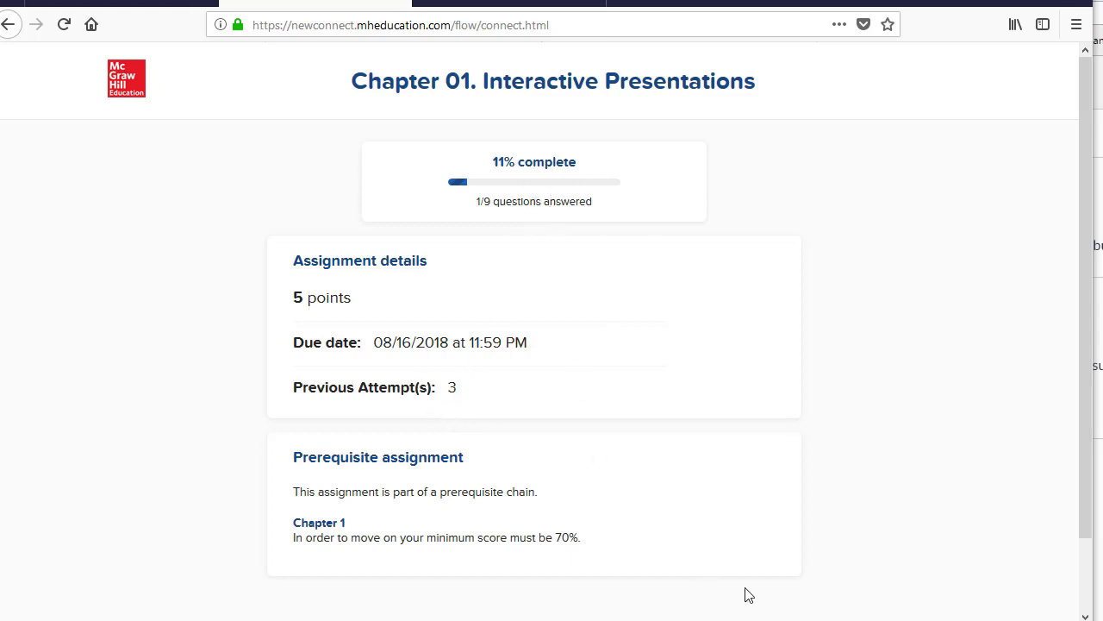
pyautogui.scroll(-2, 913, 493)
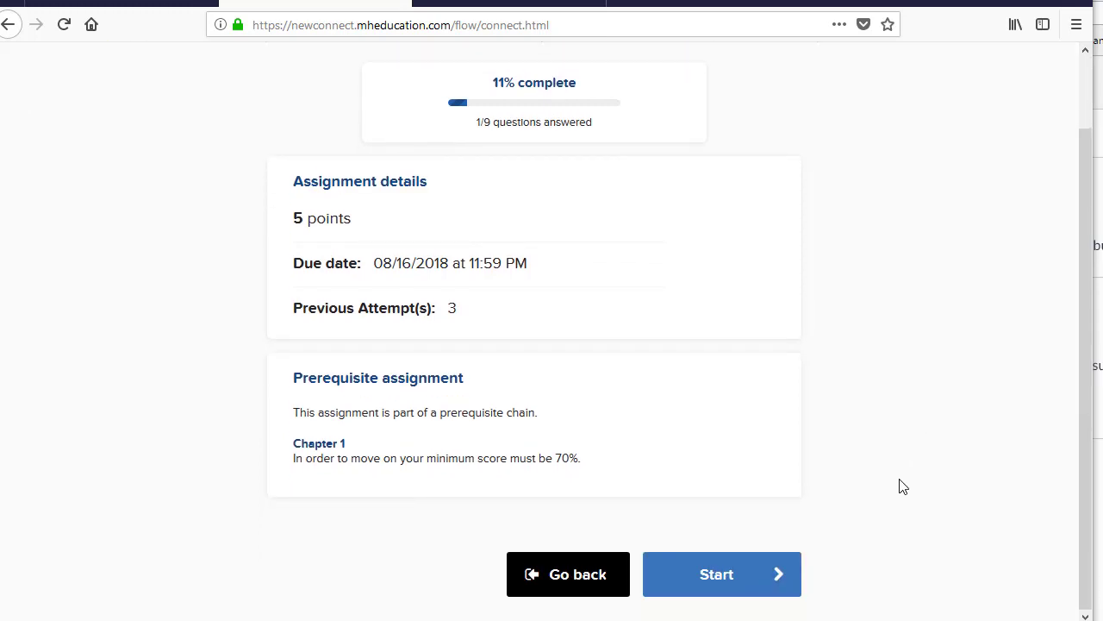
# Start the assignment and launch question 1's interactive presentation.
pyautogui.click(721, 584)
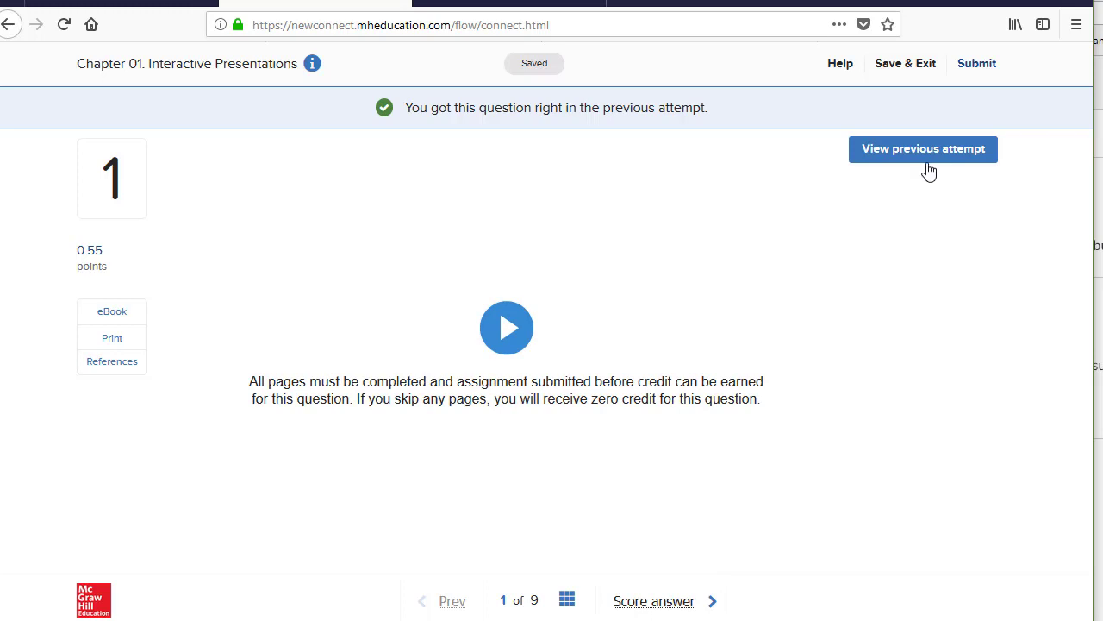
pyautogui.click(506, 343)
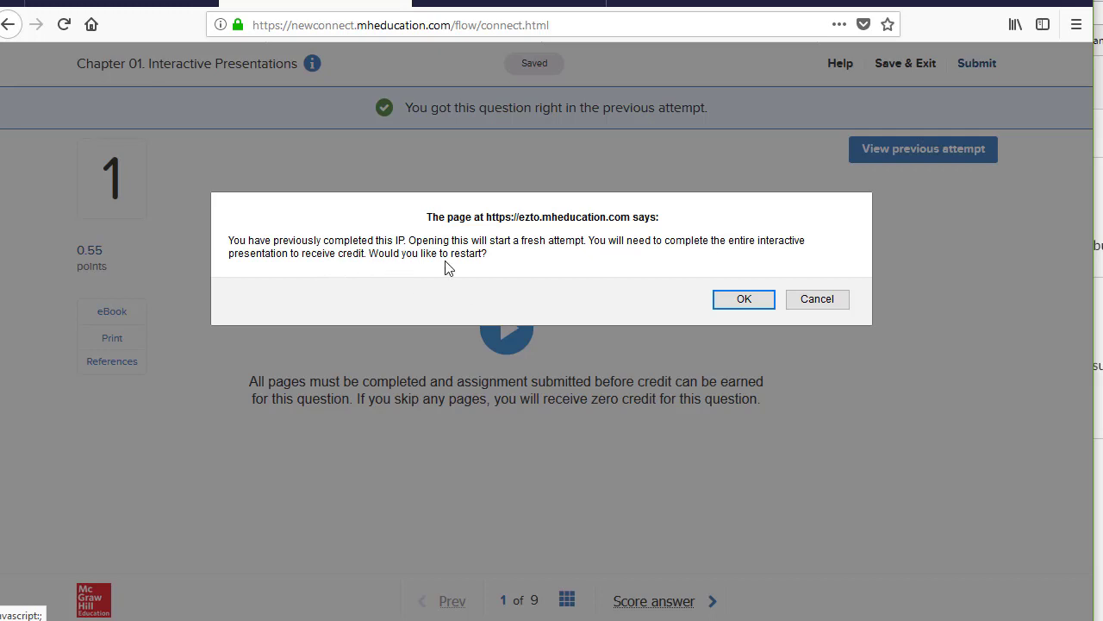
# Restart the first presentation as a fresh attempt and pause its introduction video.
pyautogui.click(746, 301)
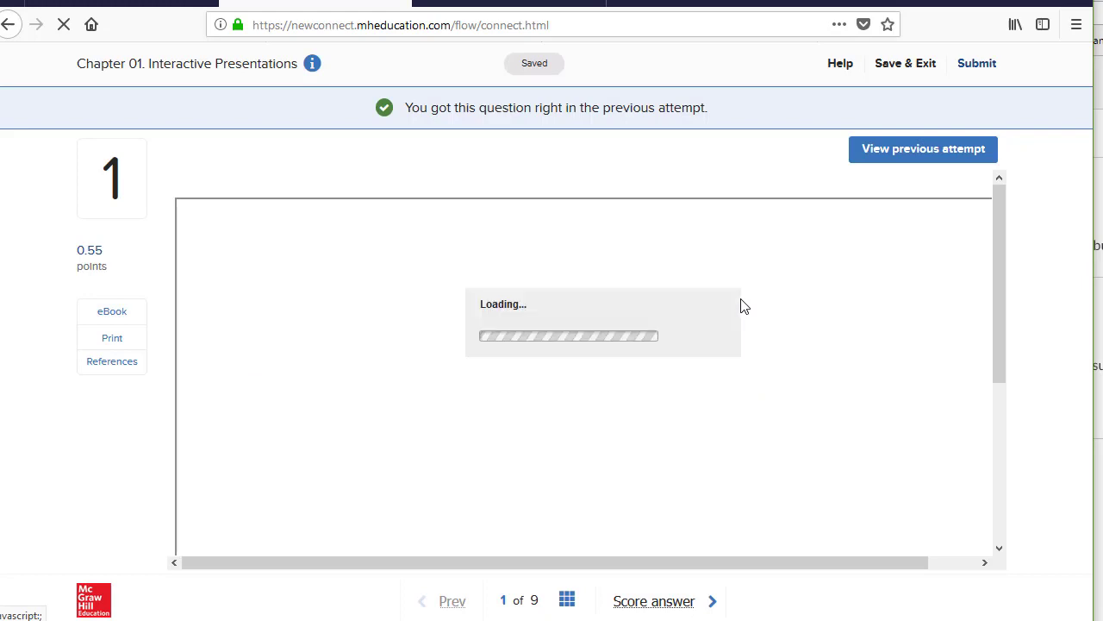
pyautogui.scroll(-2, 528, 343)
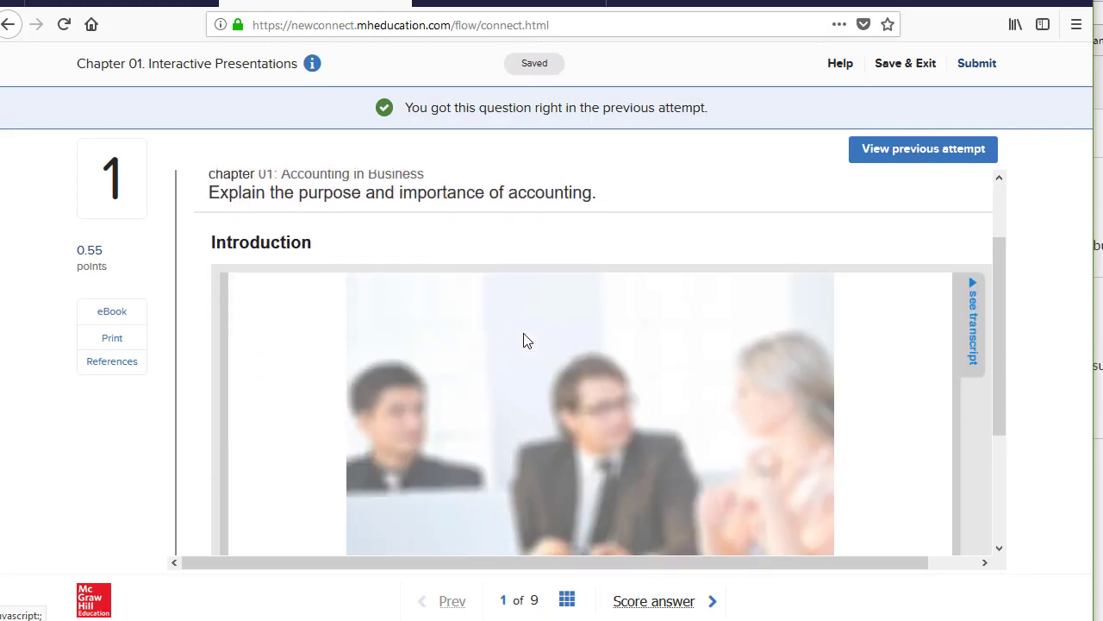
pyautogui.scroll(-2, 517, 388)
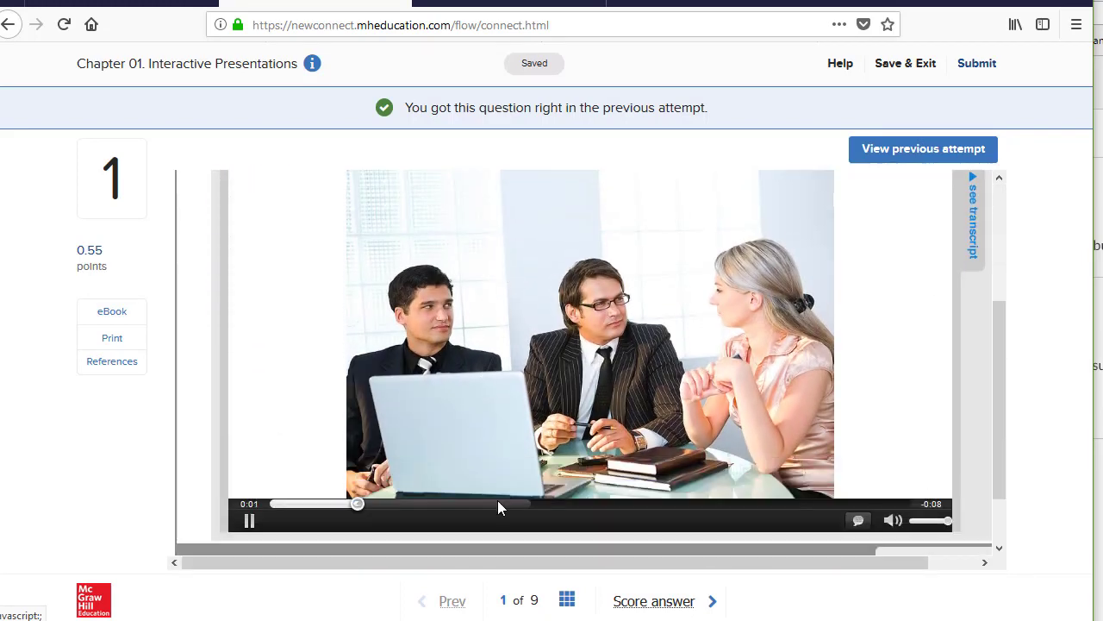
pyautogui.click(568, 440)
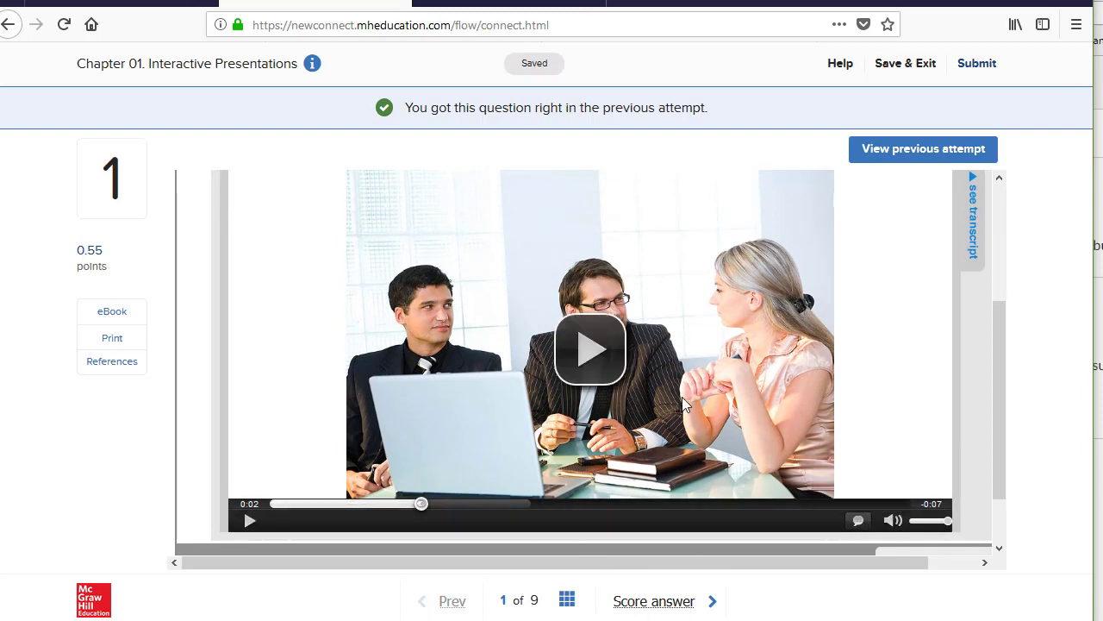
pyautogui.scroll(-2, 677, 399)
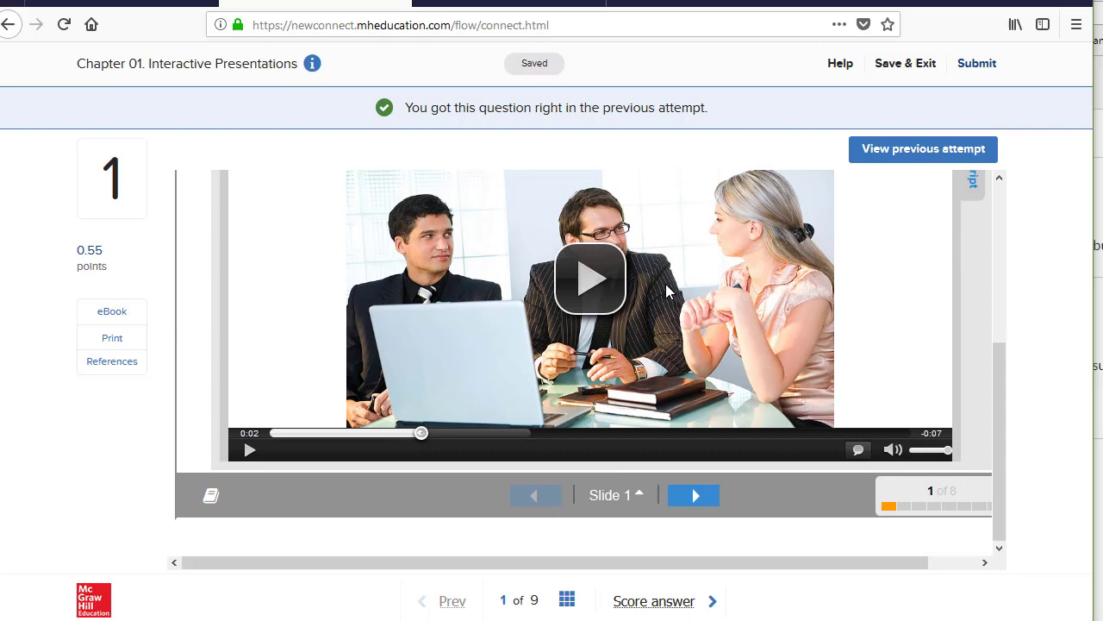
pyautogui.scroll(5, 664, 286)
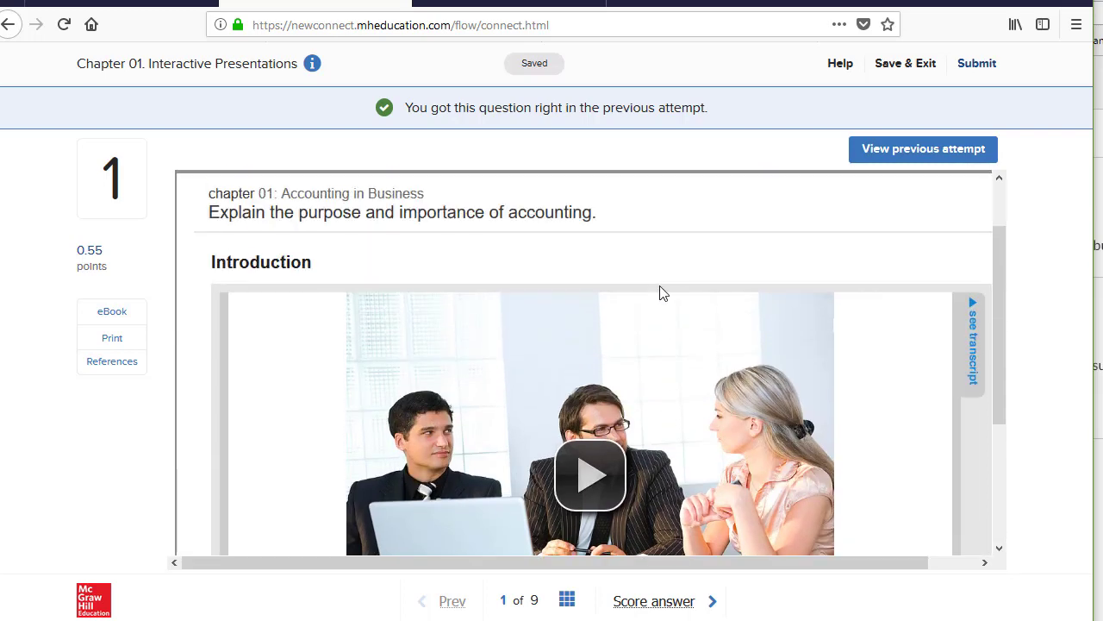
pyautogui.scroll(-2, 661, 293)
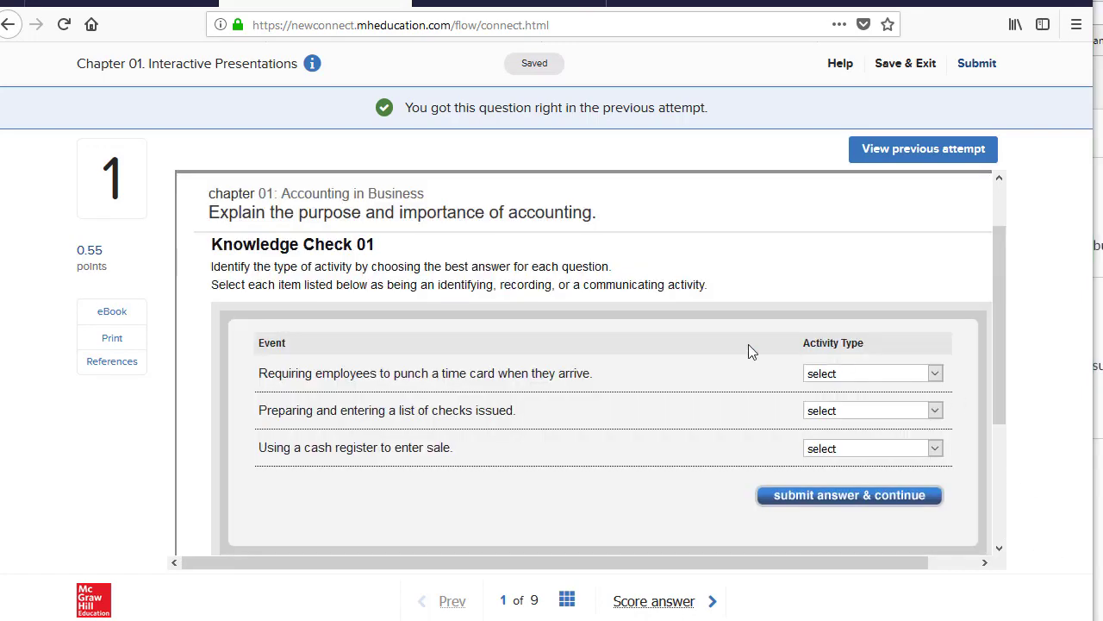
# Answer Knowledge Check 01 with Identifying, Recording, Recording and submit for a 100% score.
pyautogui.click(932, 374)
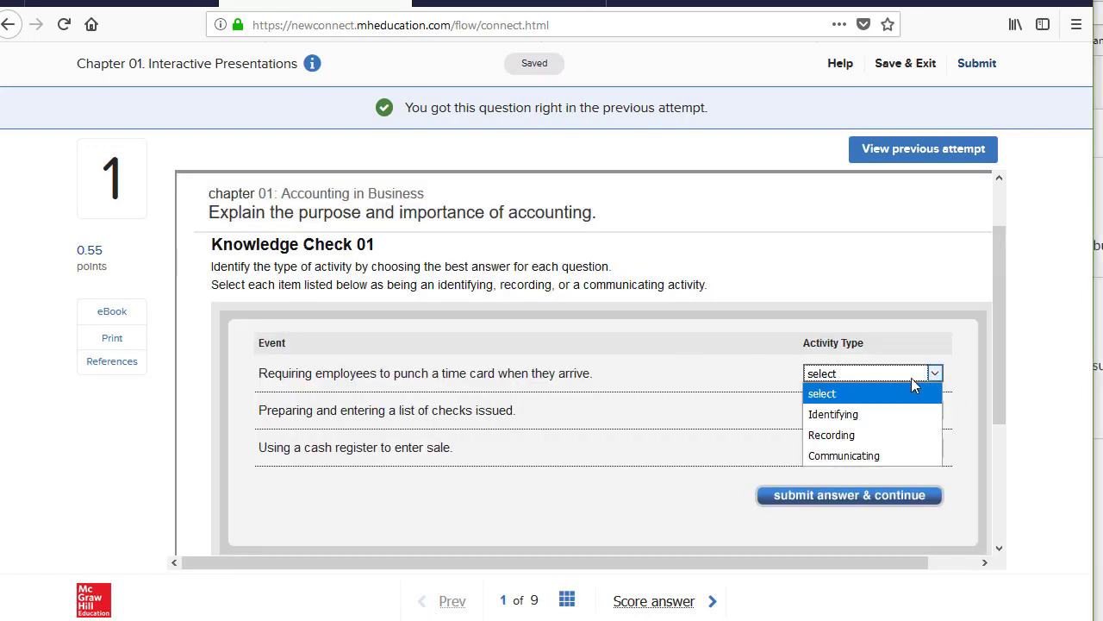
pyautogui.click(848, 415)
pyautogui.click(848, 414)
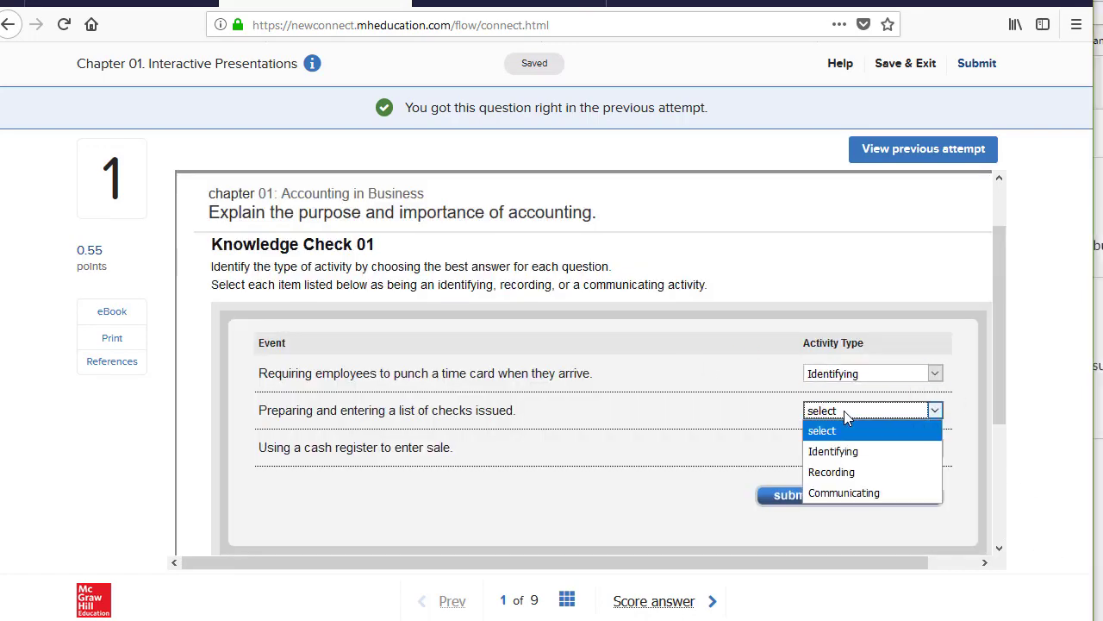
pyautogui.click(835, 472)
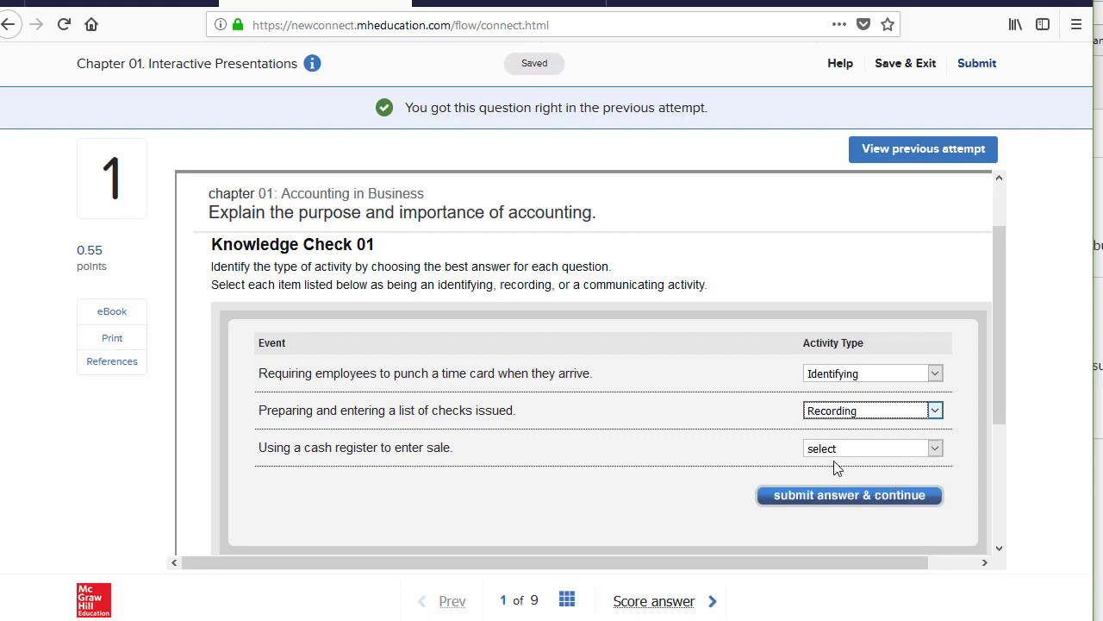
pyautogui.click(832, 448)
pyautogui.click(844, 511)
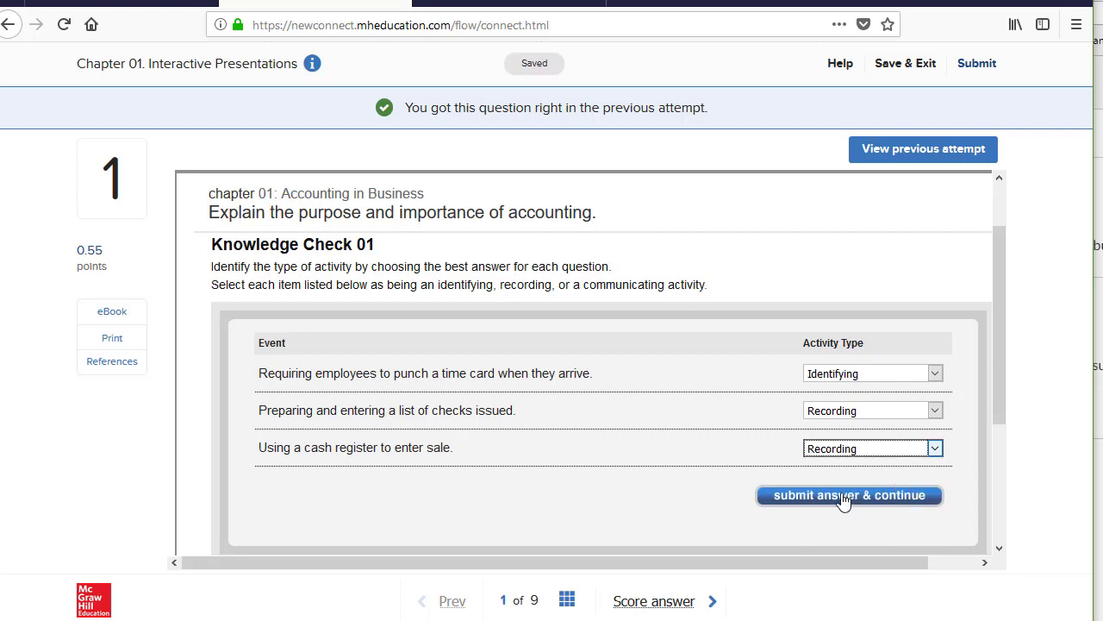
pyautogui.click(895, 504)
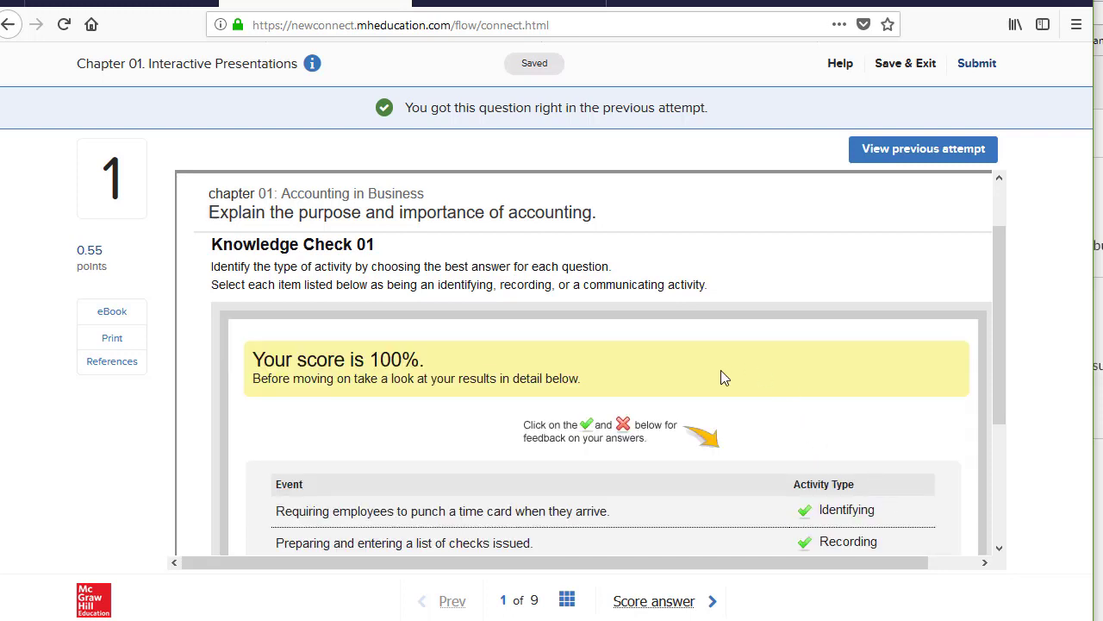
# Jump to Slide 8 and review the Conclude and Reflect completion page.
pyautogui.scroll(-2, 724, 379)
pyautogui.scroll(-2, 716, 379)
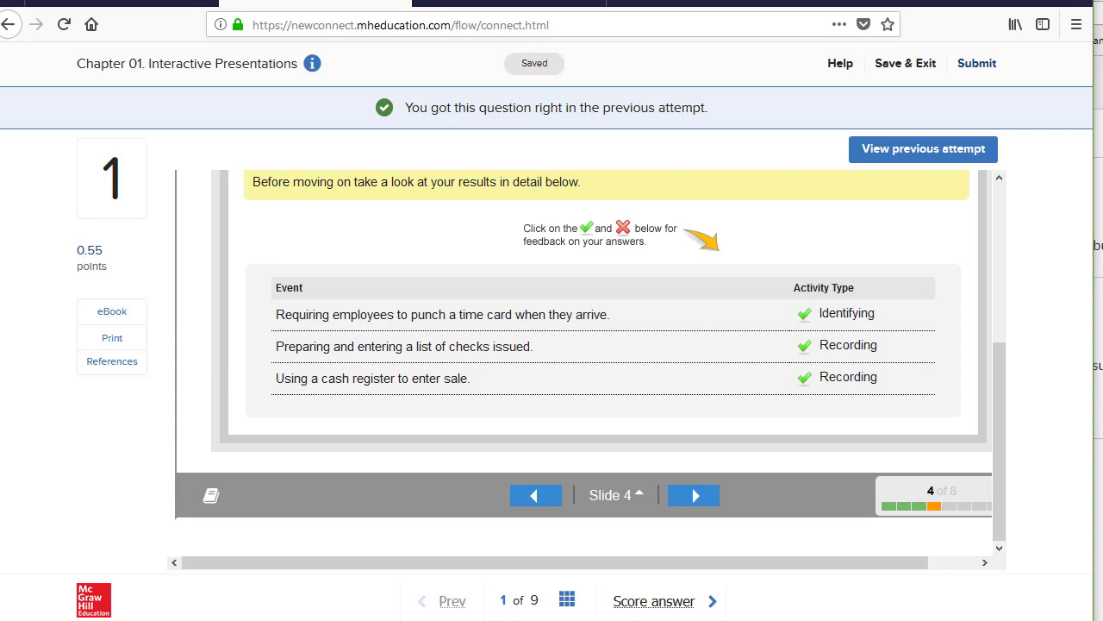
pyautogui.click(984, 506)
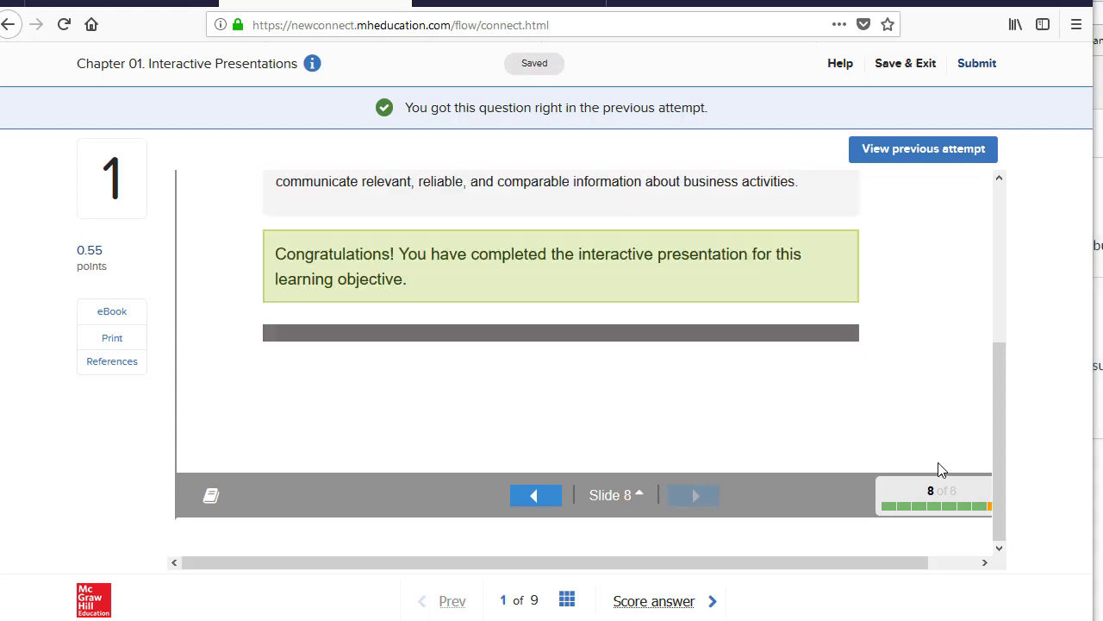
pyautogui.scroll(3, 853, 399)
pyautogui.scroll(1, 851, 403)
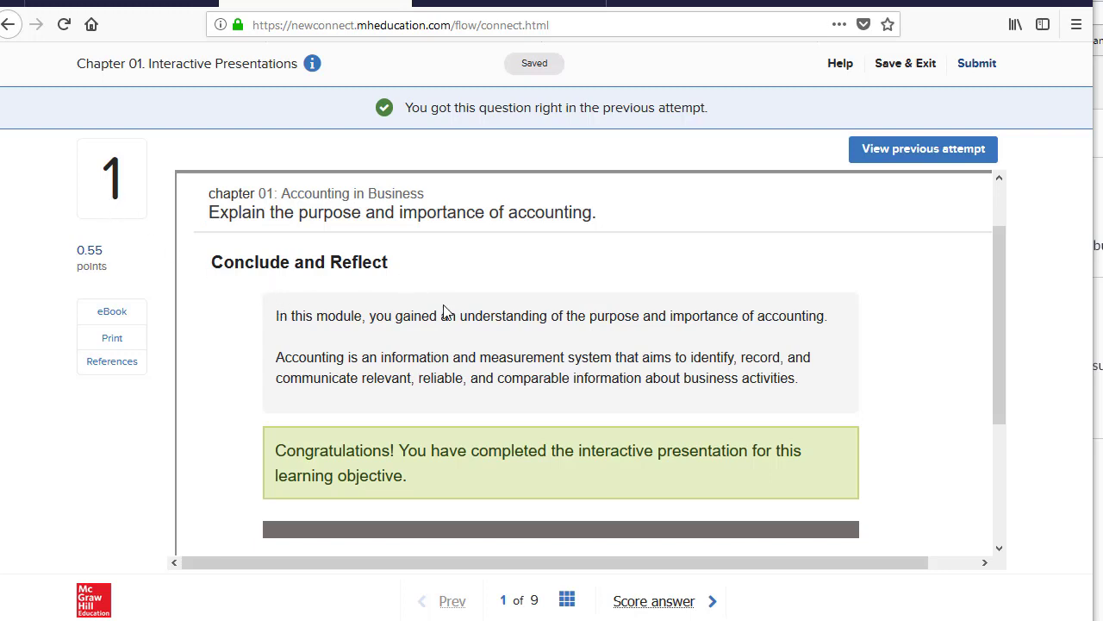
pyautogui.scroll(-3, 446, 310)
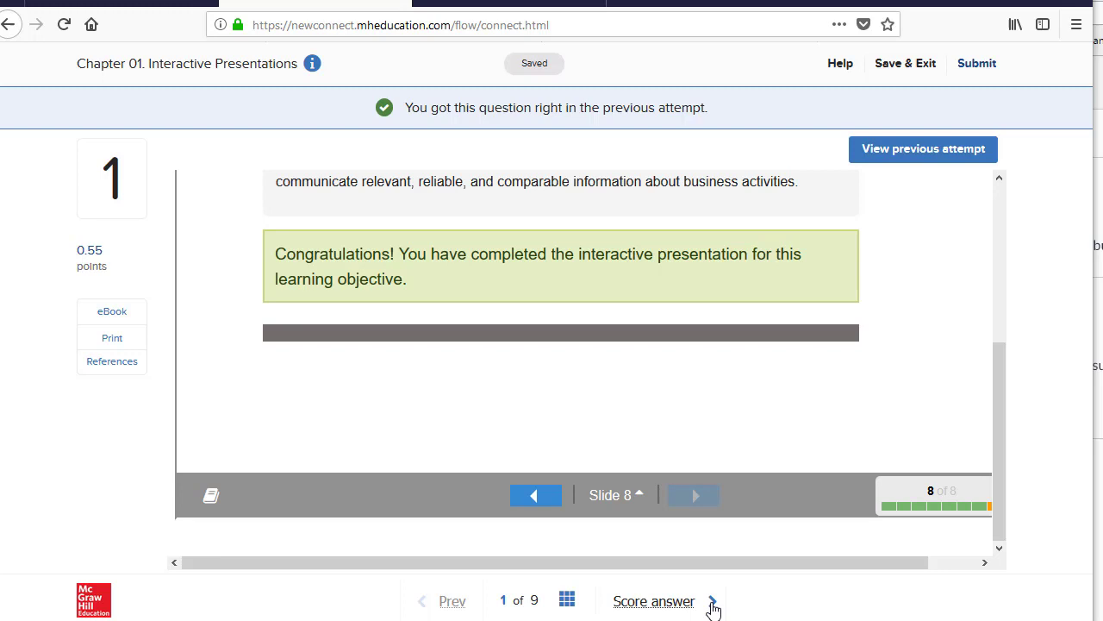
# Score question 1 for 0.55/0.55 points and advance to question 2.
pyautogui.click(713, 608)
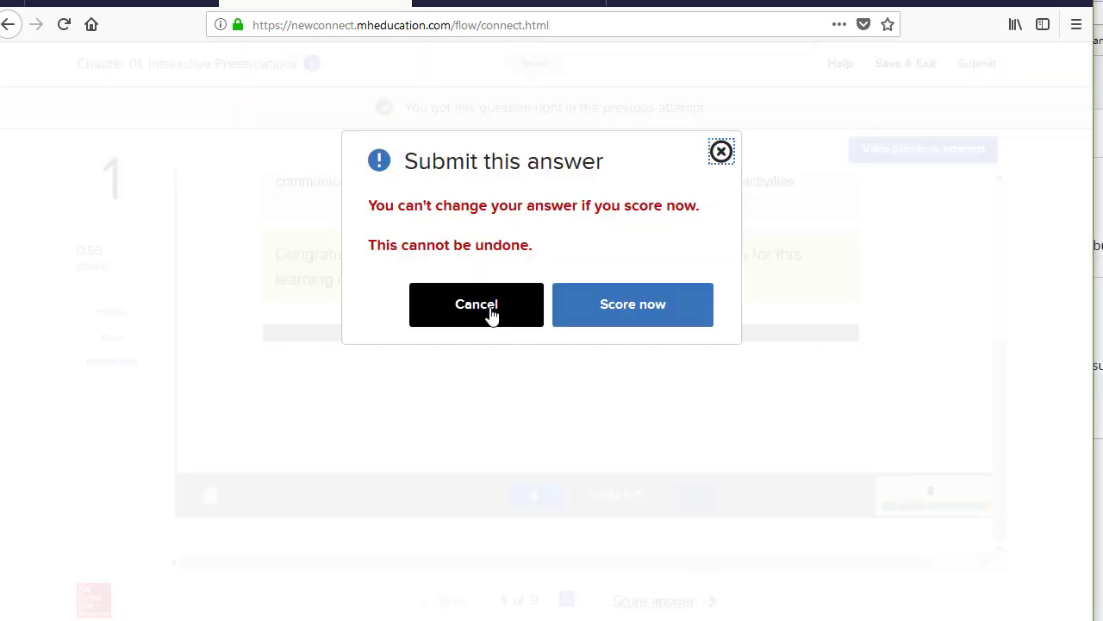
pyautogui.click(629, 316)
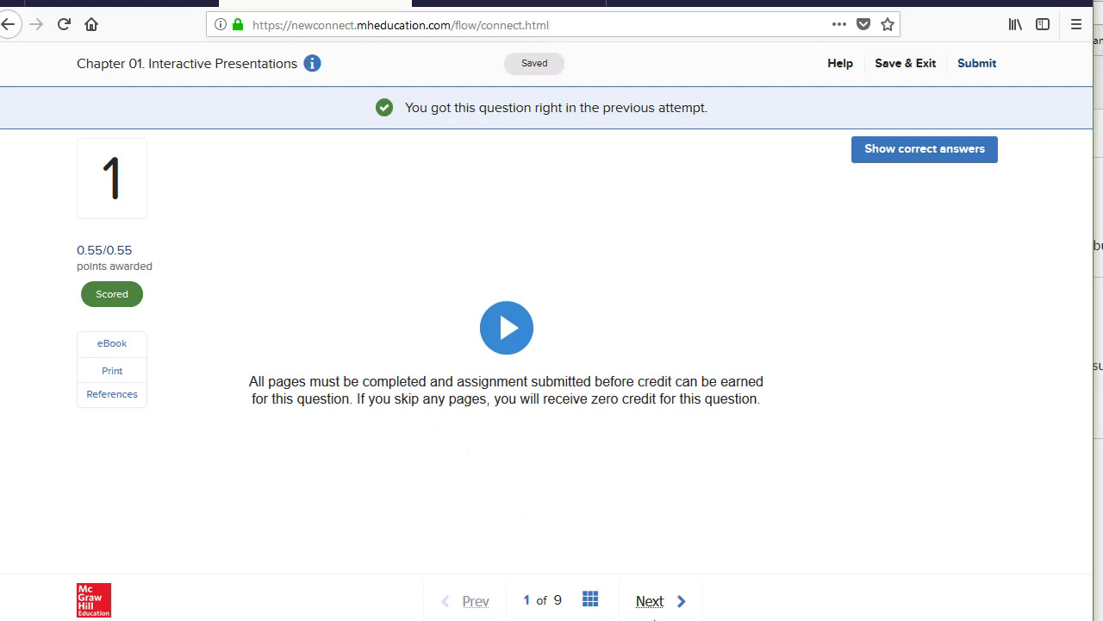
pyautogui.click(657, 607)
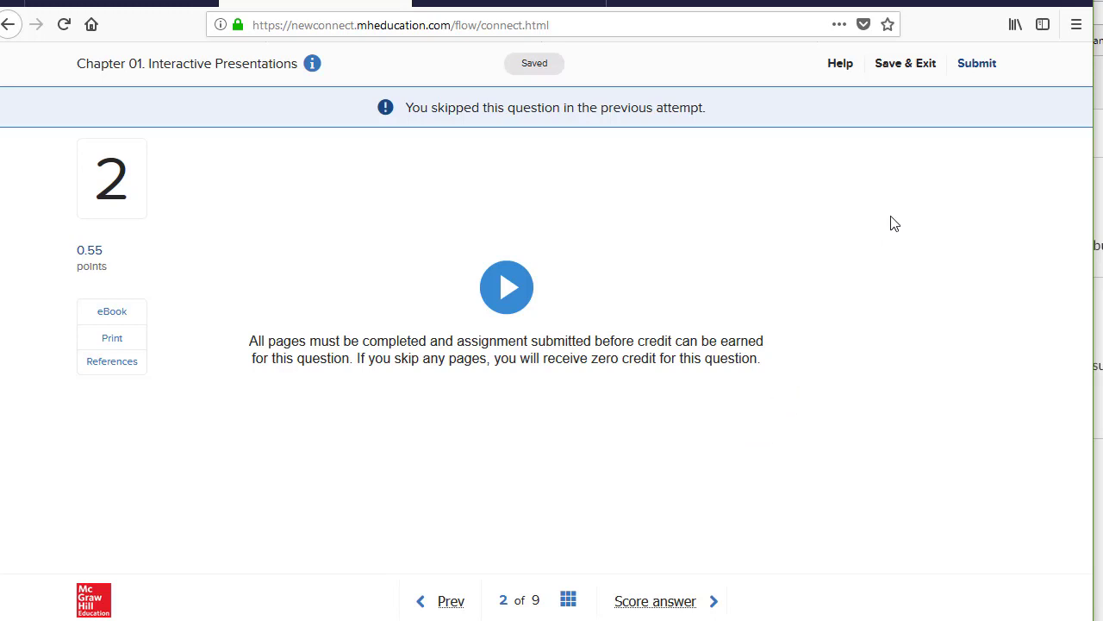
# Submit the incomplete assignment and view results showing 0.55 of 5 points.
pyautogui.click(975, 66)
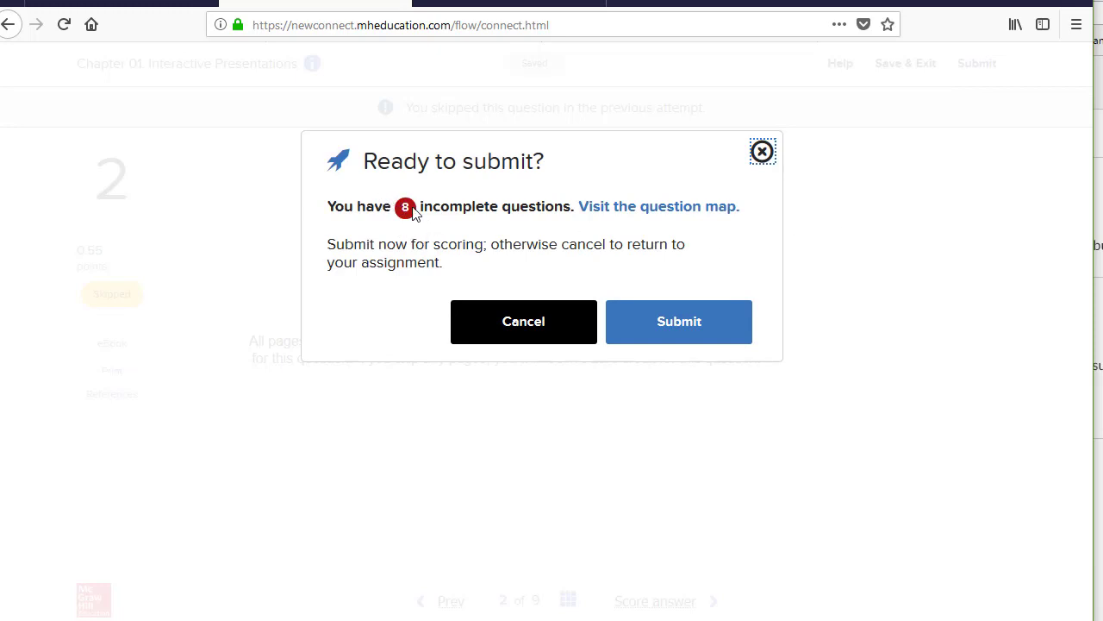
pyautogui.click(671, 332)
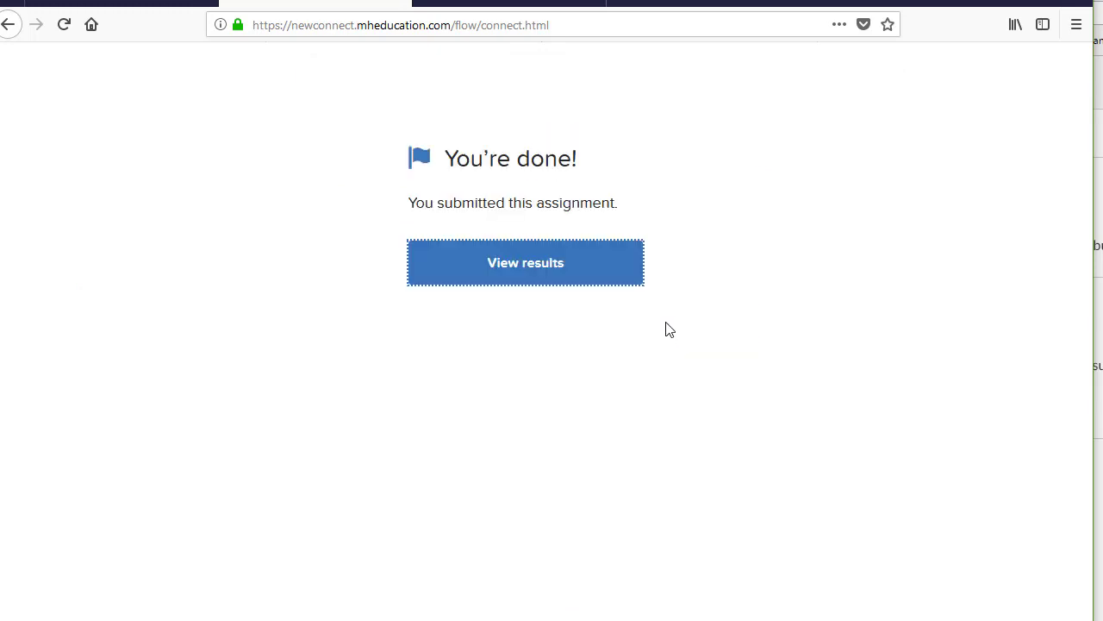
pyautogui.click(595, 272)
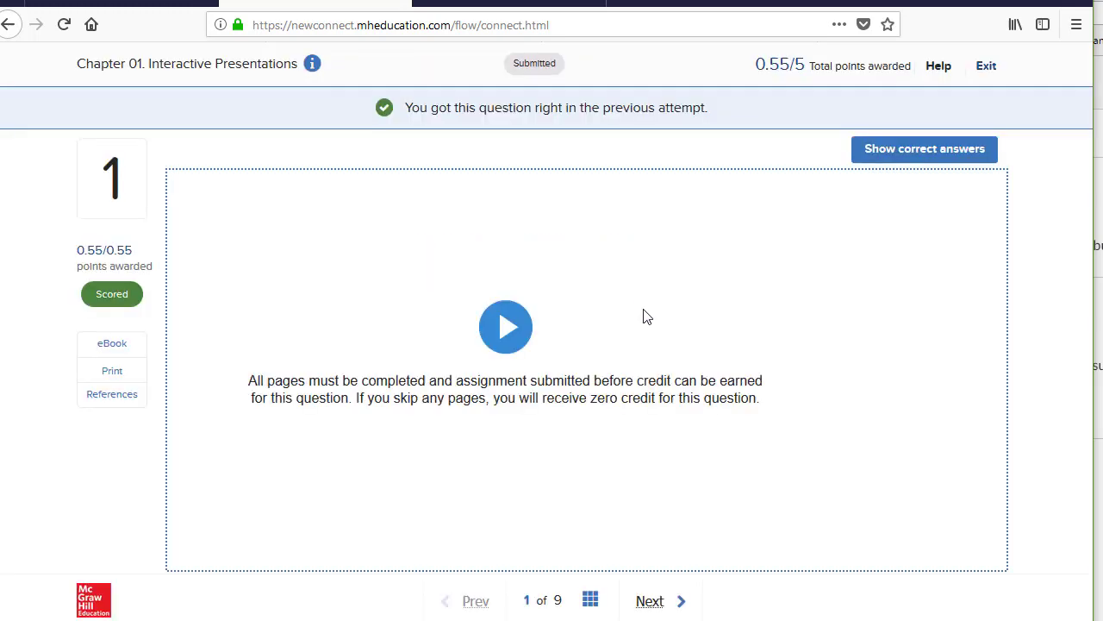